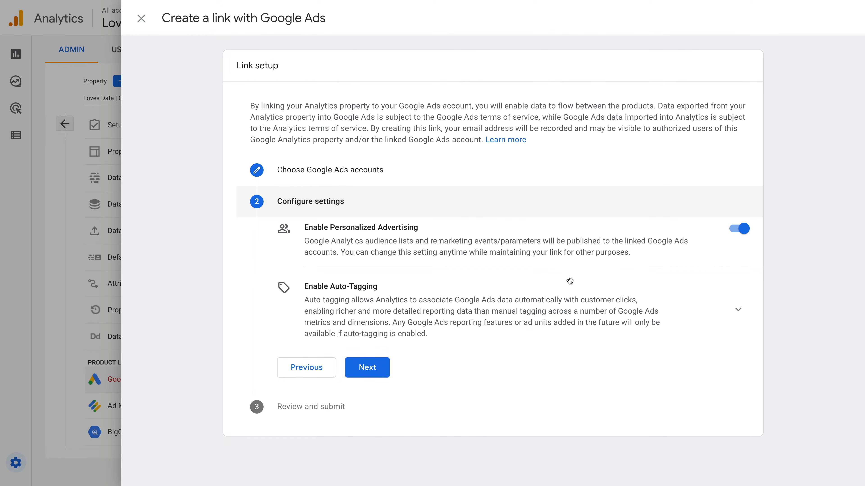
Review the auto-tagging option, keep it enabled on the selected Google Ads account, submit the link and close the results.
click(716, 314)
scroll(582, 302, down, 2)
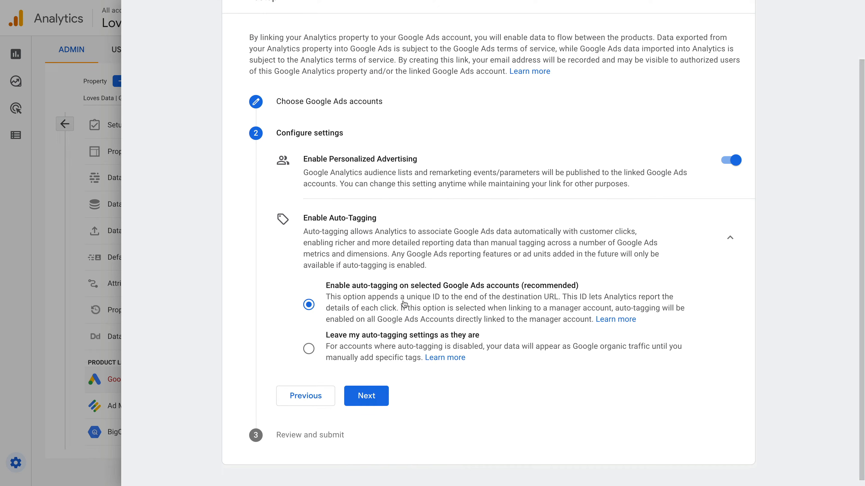
click(374, 396)
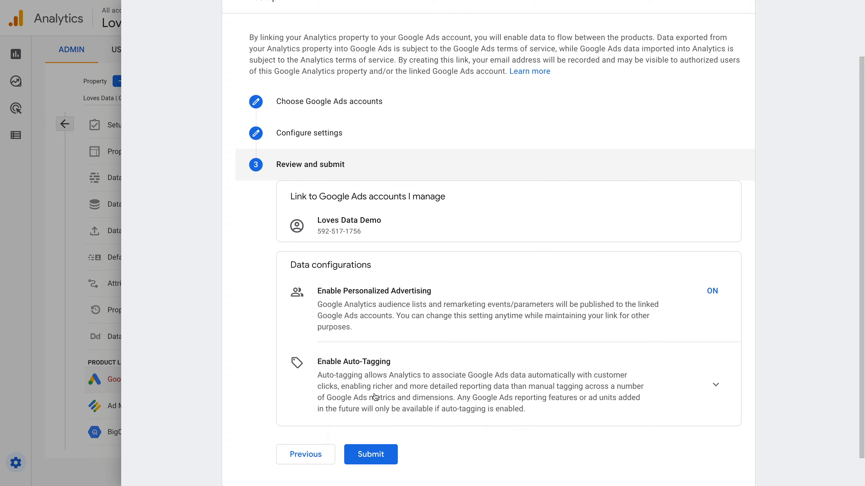
click(386, 455)
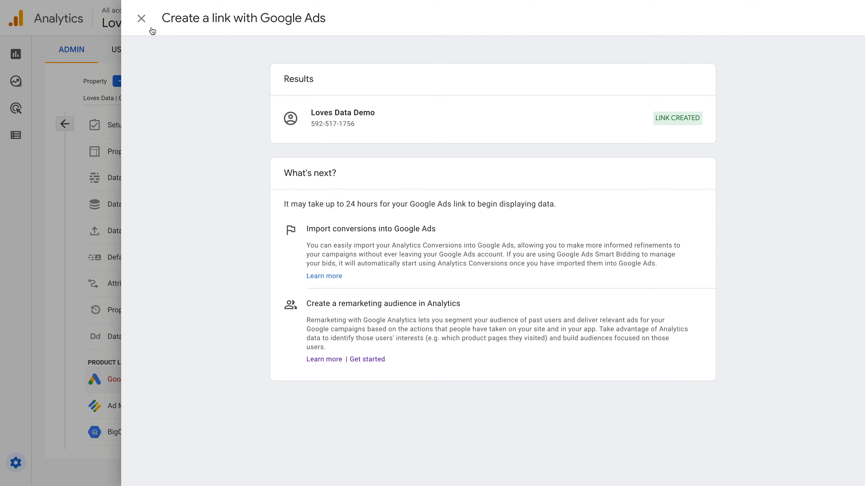
click(140, 20)
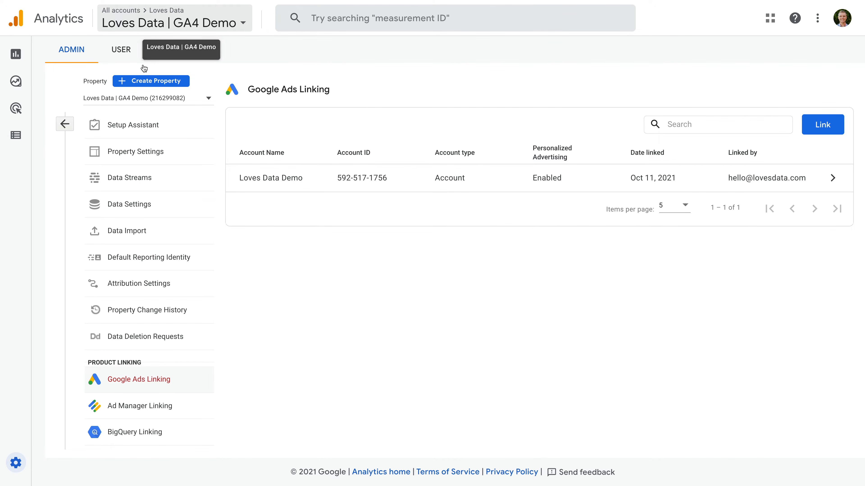
Enable Google signals data collection in the property's Data Collection settings.
click(165, 208)
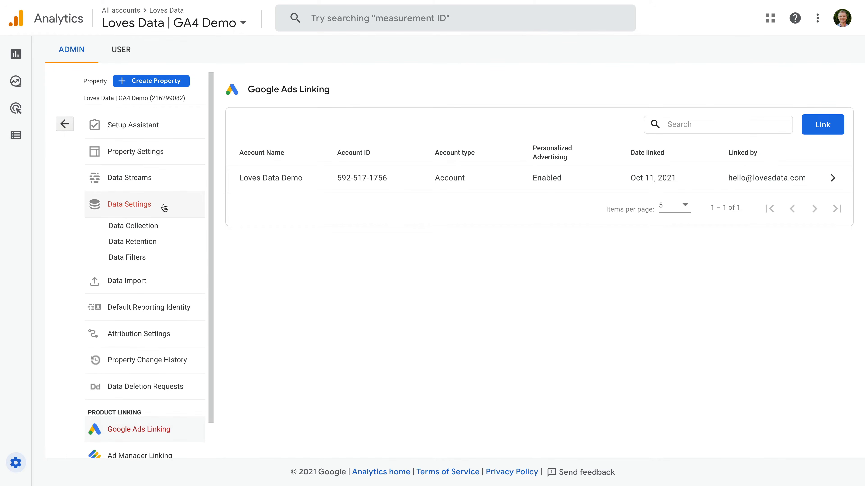
click(167, 224)
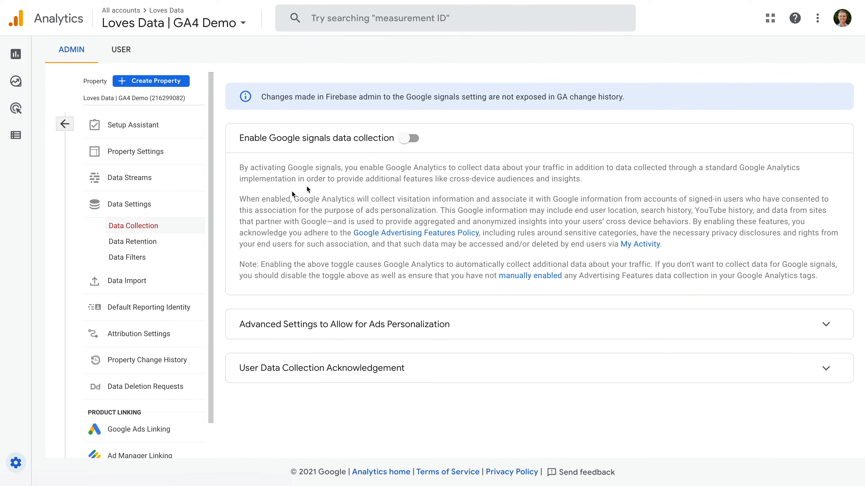
click(405, 139)
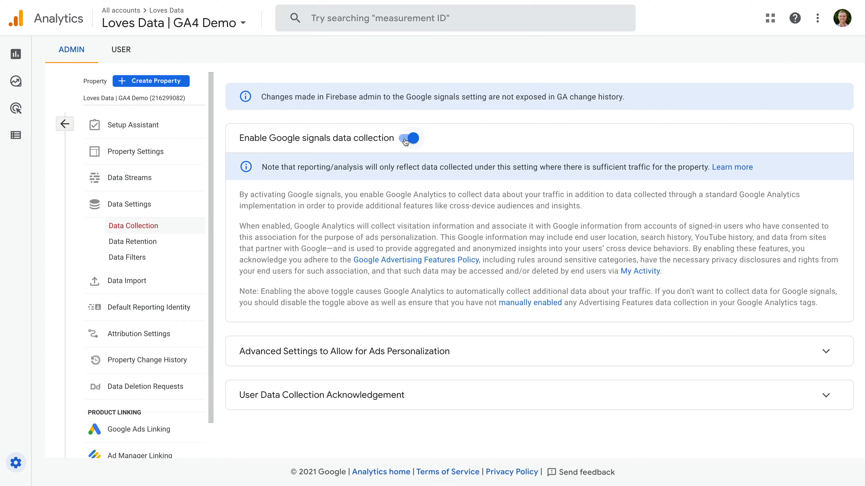
Switch to the Demo Account and select its GA4 - Google Merchandise Store property.
click(65, 124)
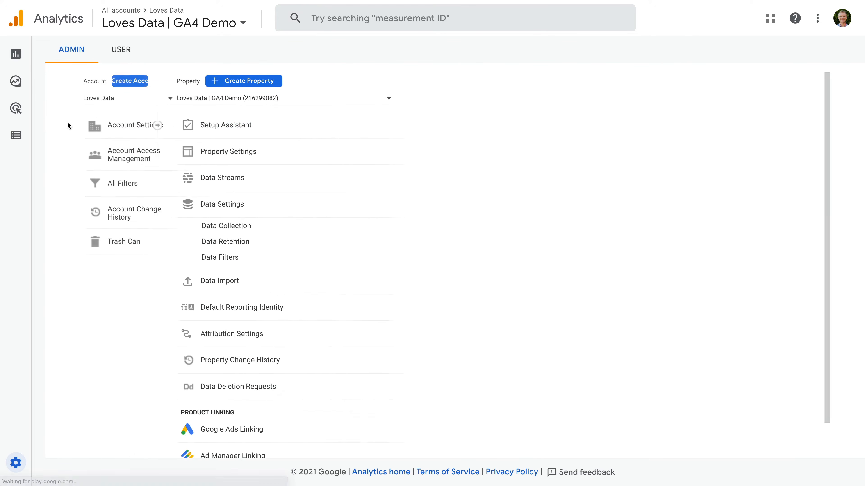
click(147, 102)
click(156, 145)
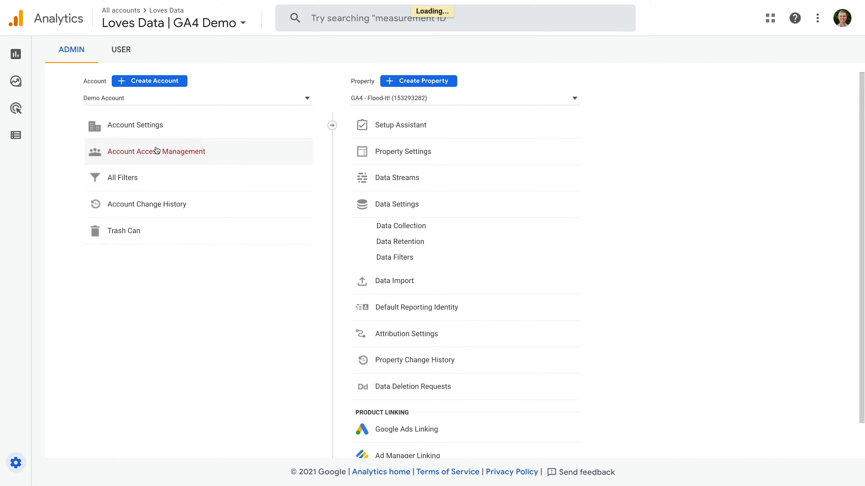
click(390, 101)
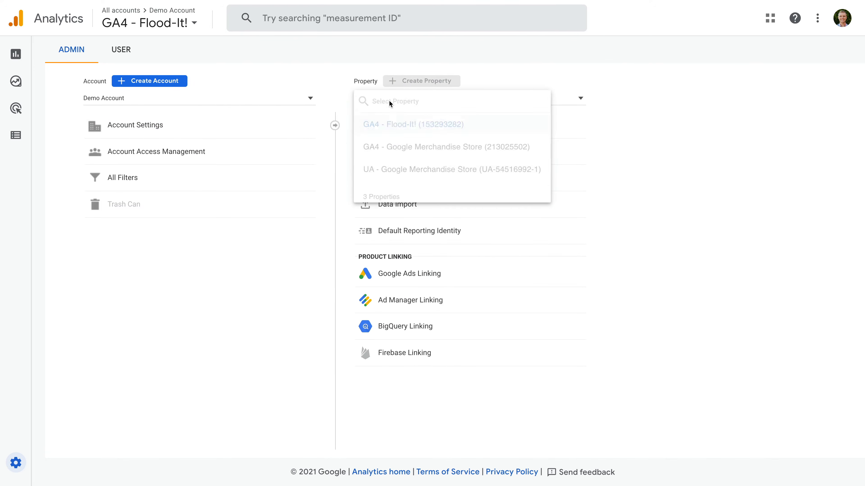
click(411, 147)
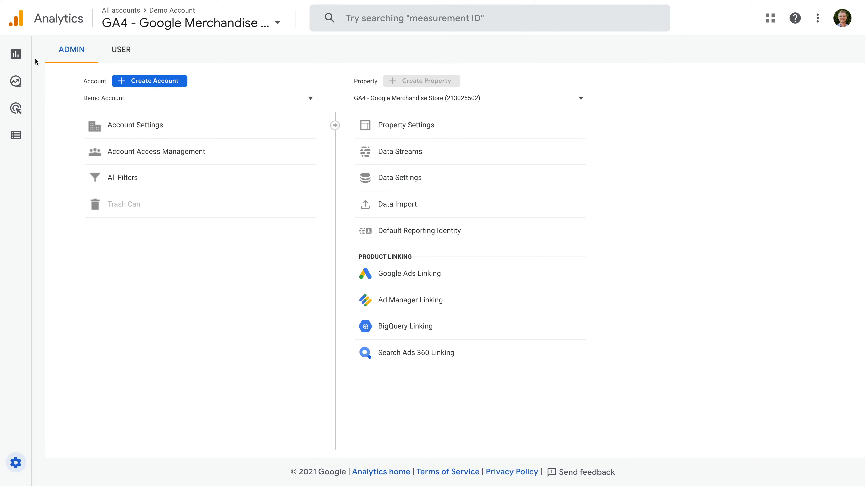
Open the Reports snapshot and inspect the cpc figures in the new users and sessions by medium cards.
click(73, 61)
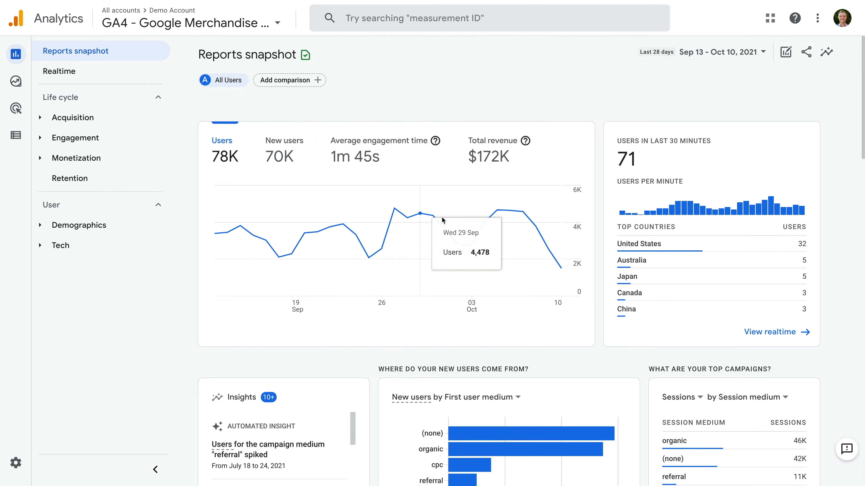
scroll(473, 231, down, 2)
scroll(472, 231, down, 8)
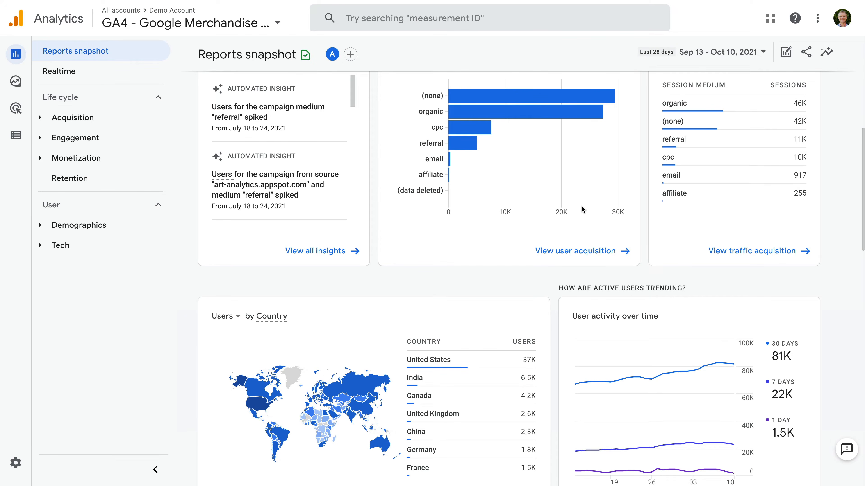
mouse_move(455, 131)
mouse_move(674, 160)
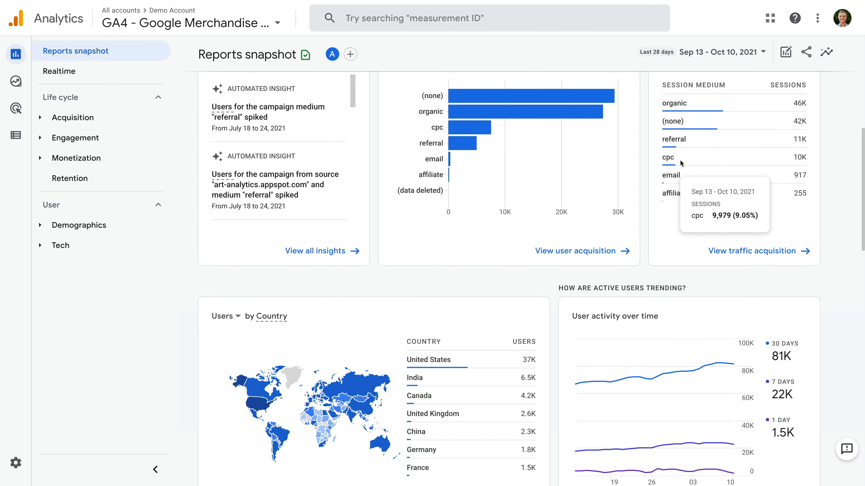
Open the Google Ads campaigns report from the session campaign card of the Acquisition overview.
click(119, 122)
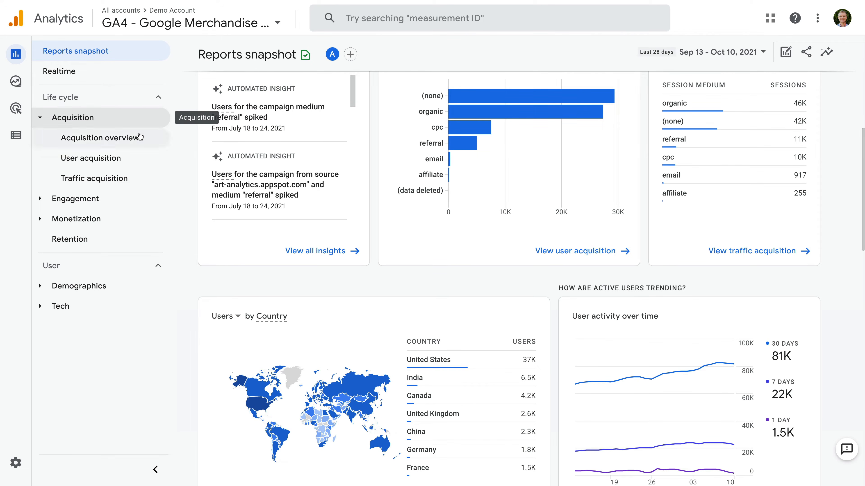
click(147, 141)
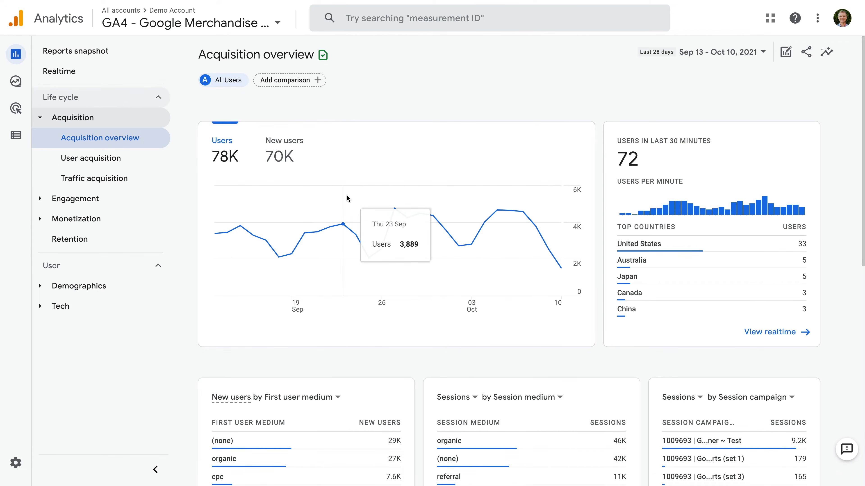
scroll(466, 247, down, 2)
scroll(468, 248, down, 4)
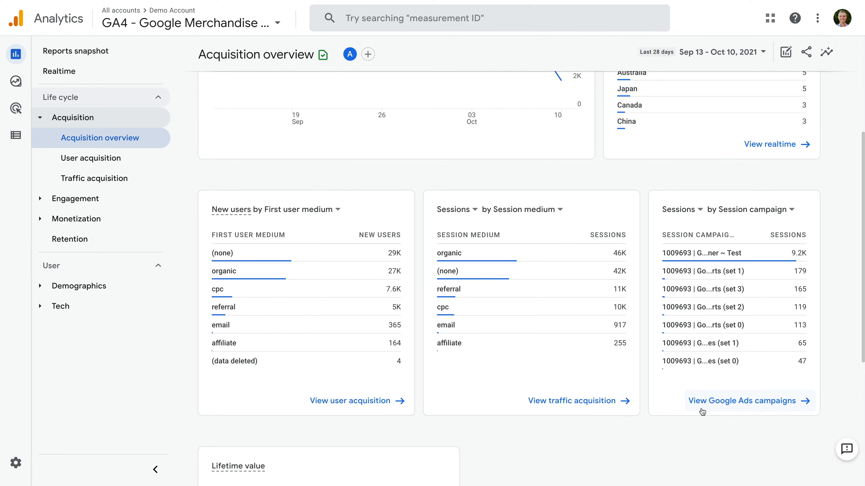
click(722, 408)
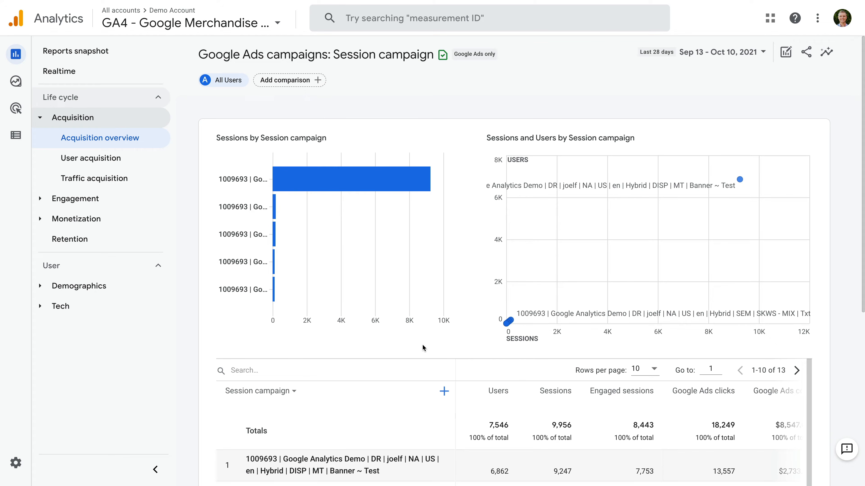
Examine the session campaign charts and the table's sessions, Google Ads clicks, cost, conversions and revenue columns.
mouse_move(324, 185)
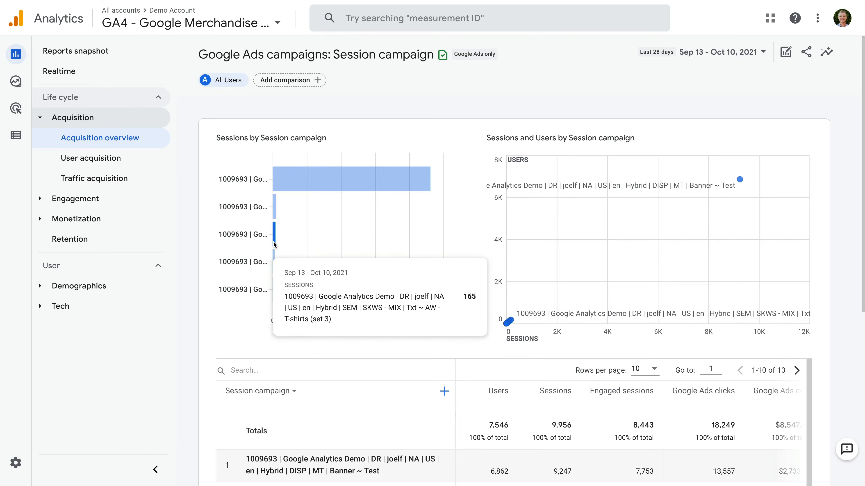
mouse_move(273, 261)
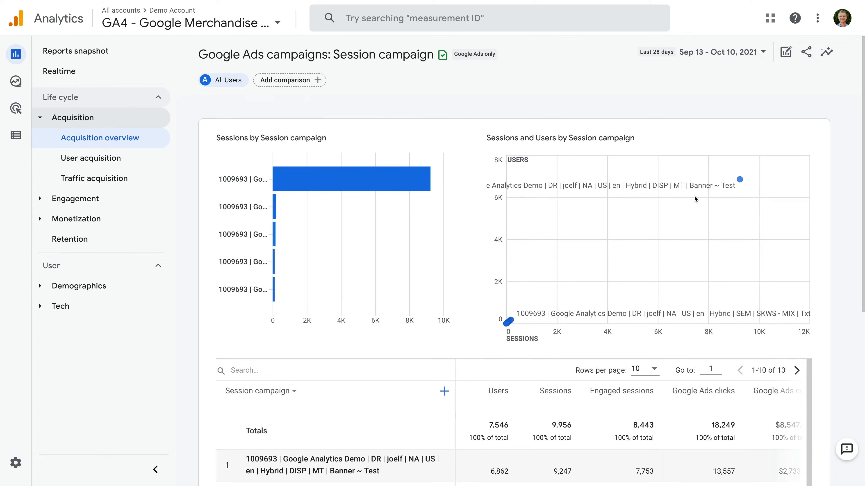
mouse_move(739, 180)
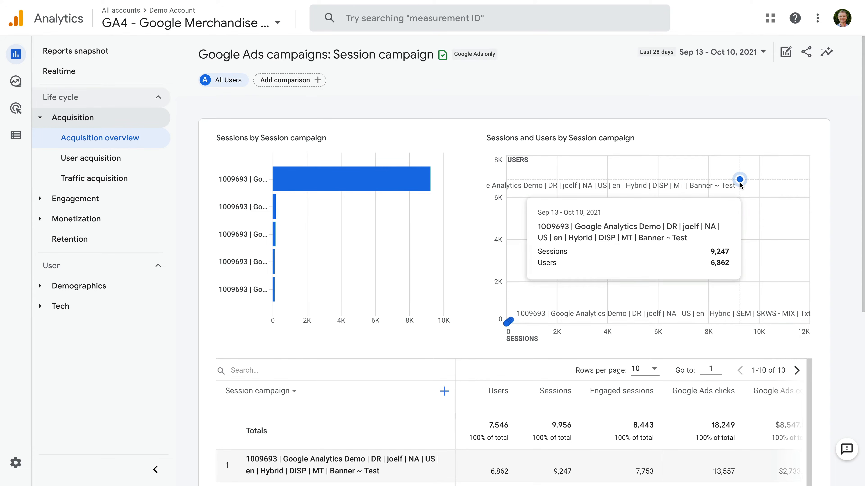
scroll(578, 308, down, 3)
scroll(578, 308, down, 3)
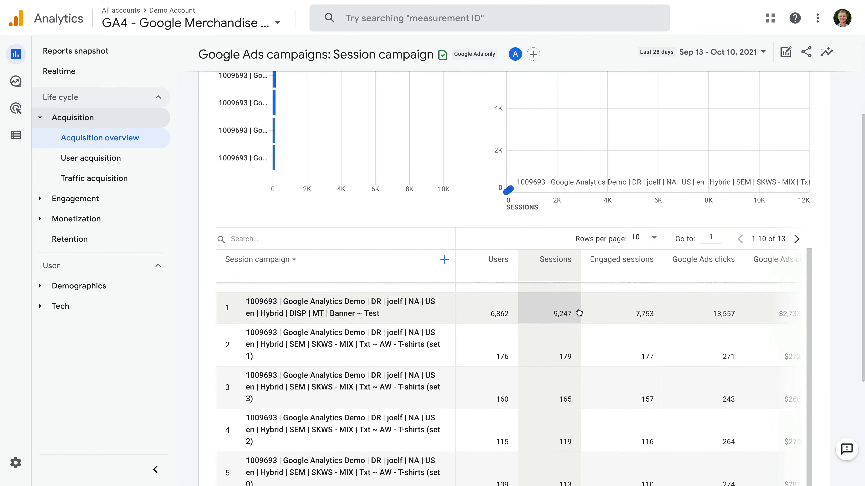
scroll(818, 294, down, 3)
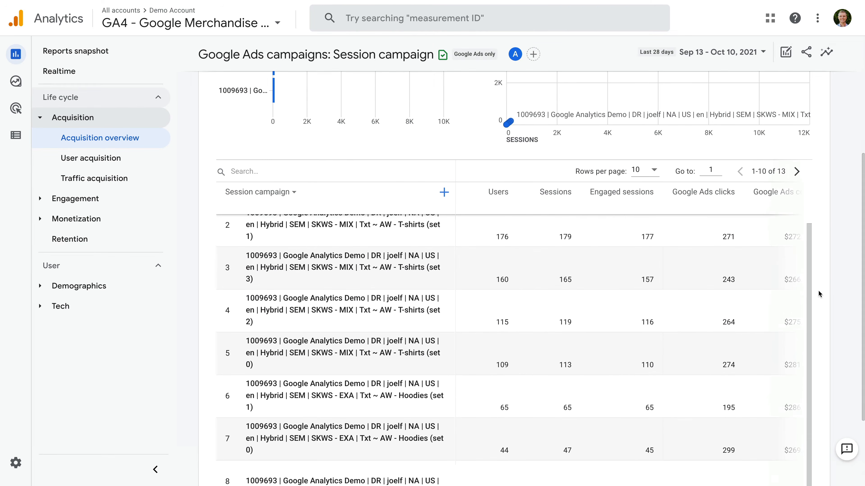
scroll(556, 267, up, 3)
scroll(420, 255, up, 1)
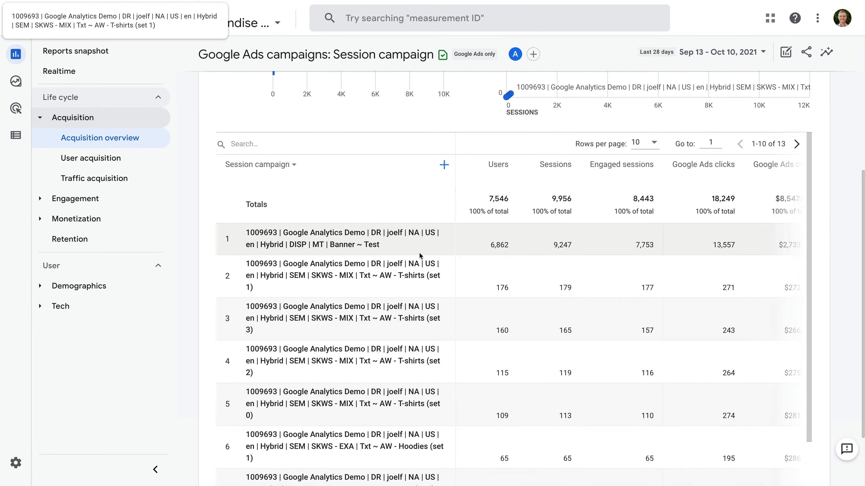
click(472, 142)
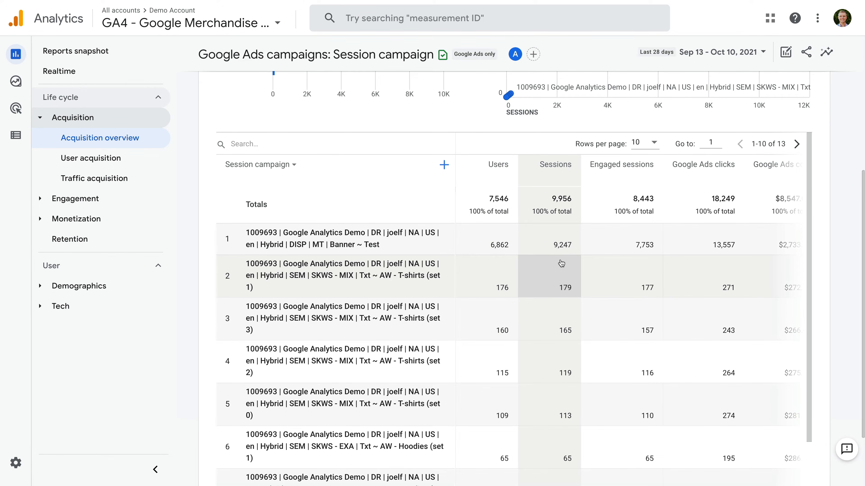
scroll(708, 257, right, 4)
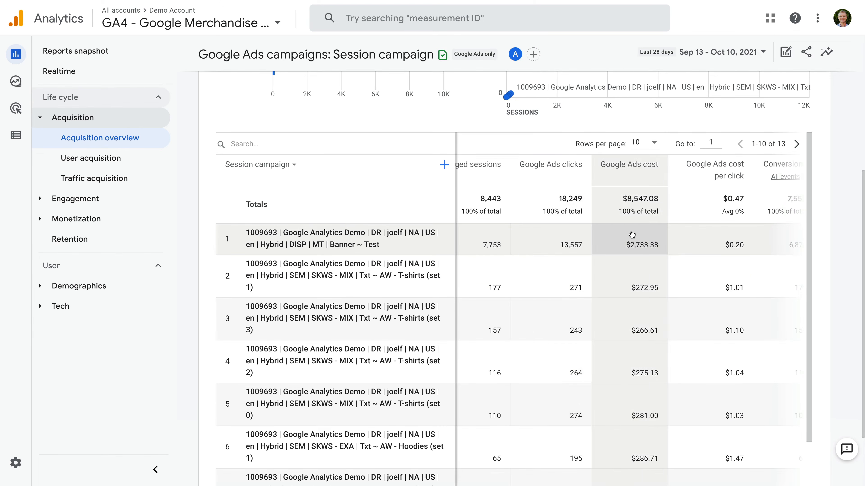
scroll(703, 238, right, 4)
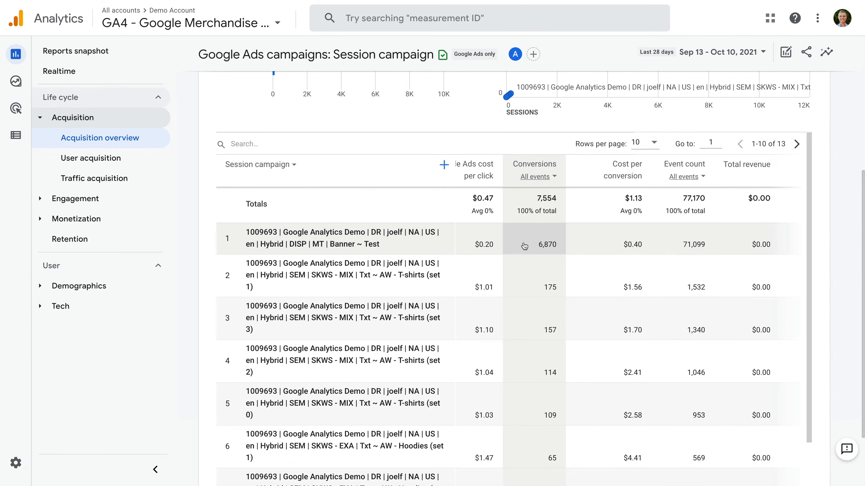
Change the campaign table's primary dimension to Session Google Ads keyword text.
scroll(524, 246, down, 1)
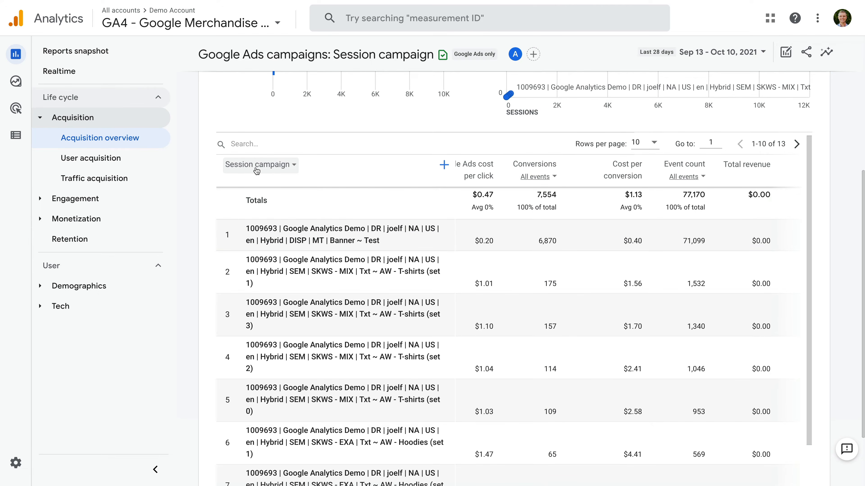
click(286, 167)
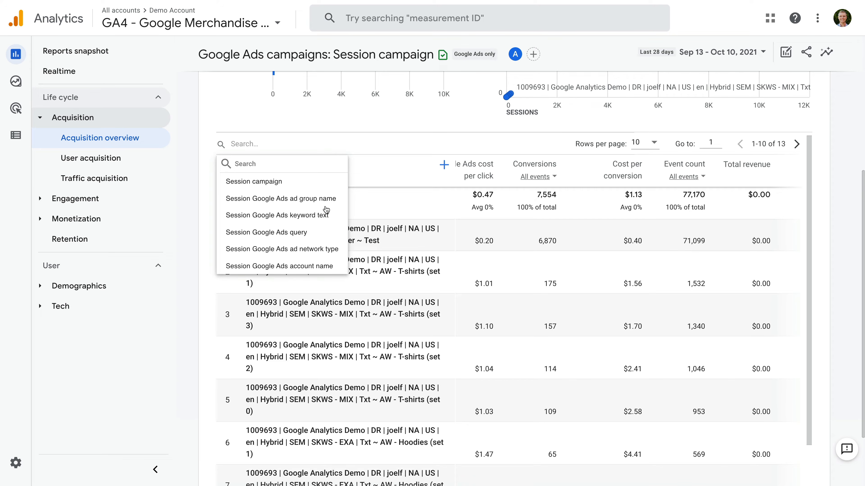
click(312, 218)
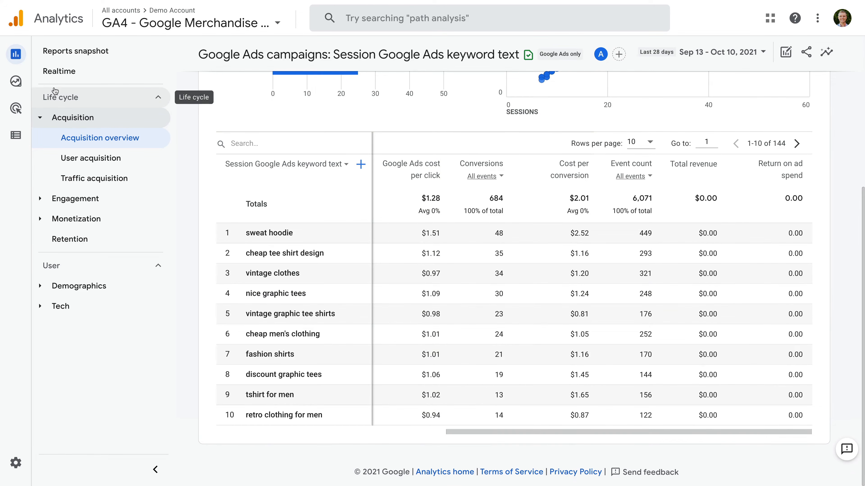
Create a blank exploration in Explore and check the available techniques, keeping Free form.
click(17, 81)
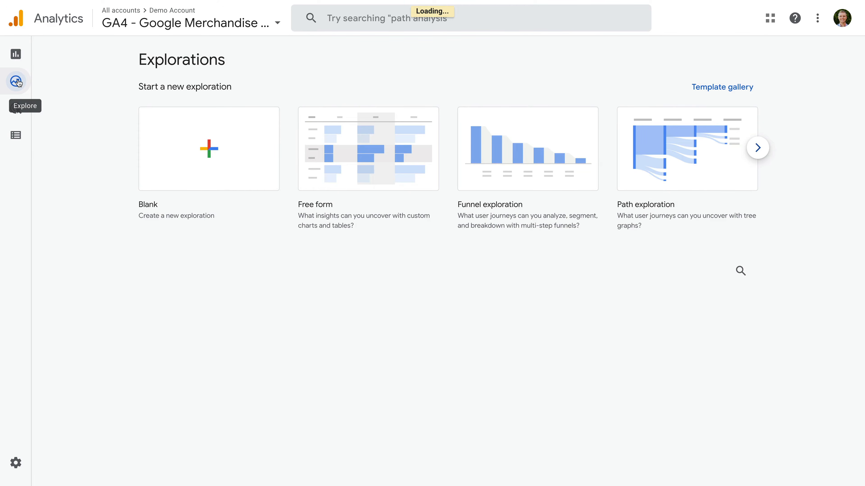
click(183, 145)
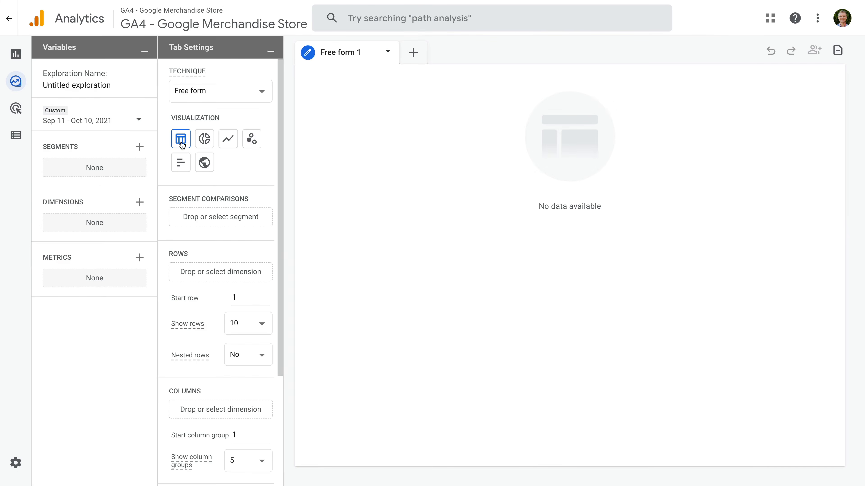
click(218, 92)
click(219, 97)
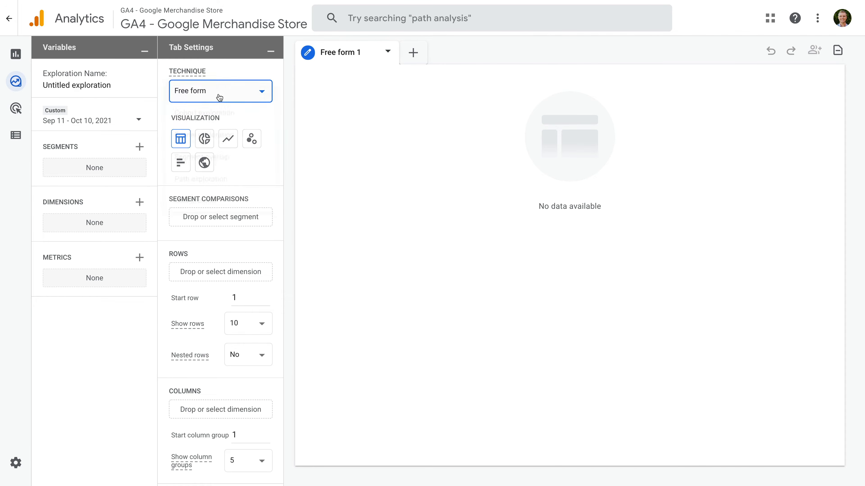
Name the exploration "Google Ads Keywords and Queries".
click(107, 85)
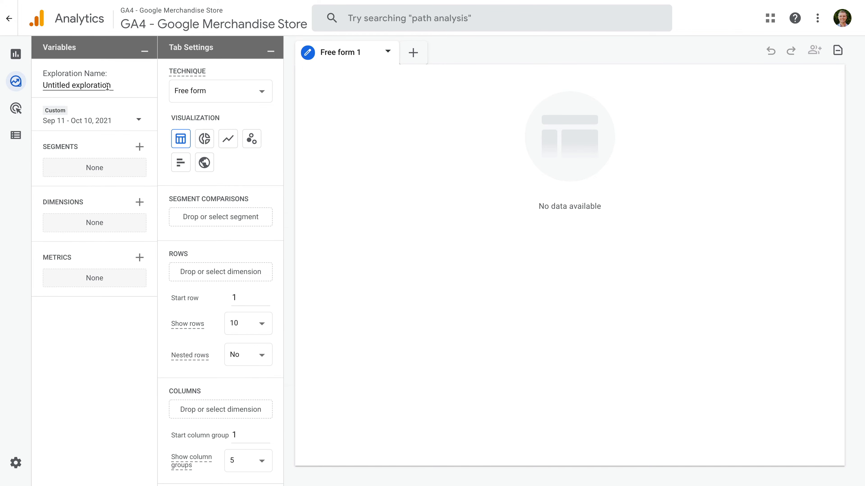
triple_click(107, 85)
text(Google Ads Keywords and)
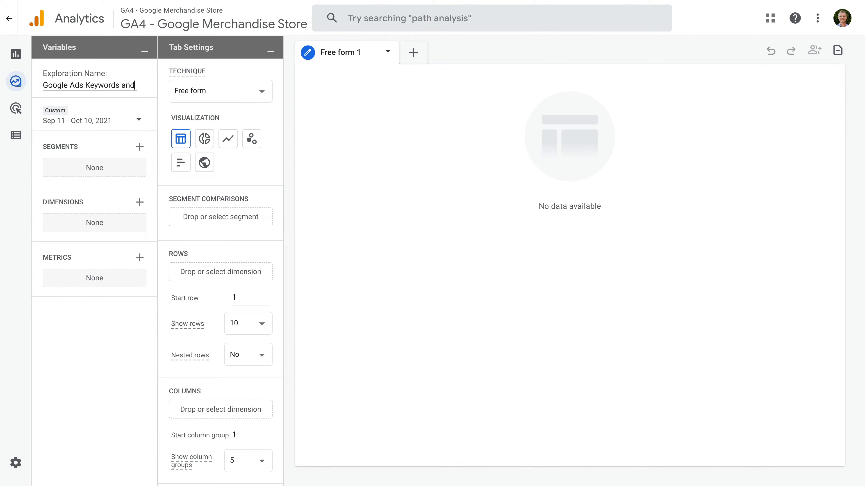
text( Queries)
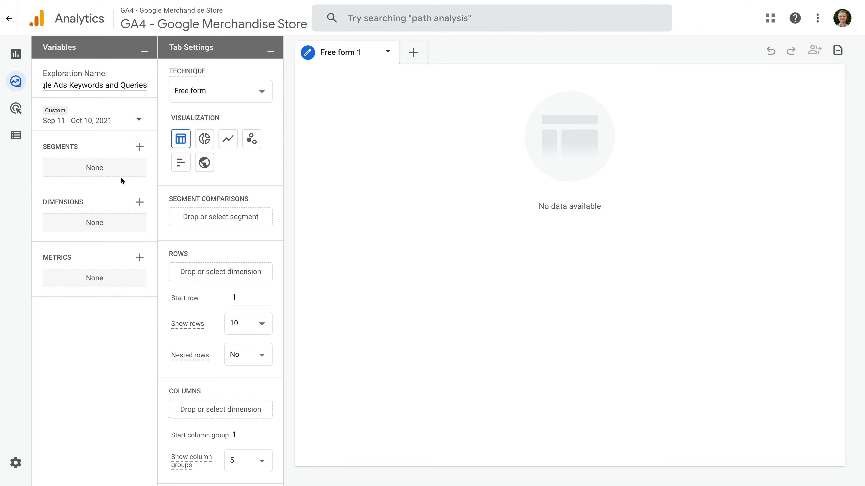
Add the Google Ads keyword text and Google Ads query dimensions to the exploration, also checking the other available Google Ads dimensions.
mouse_move(121, 198)
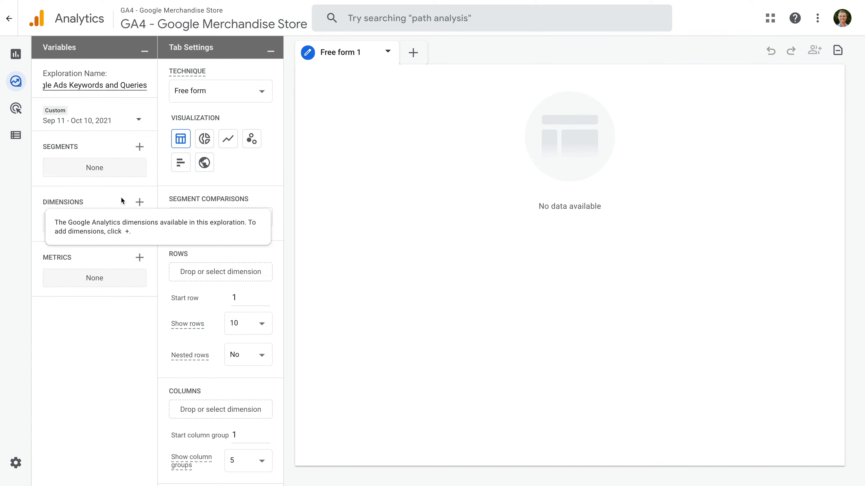
click(140, 202)
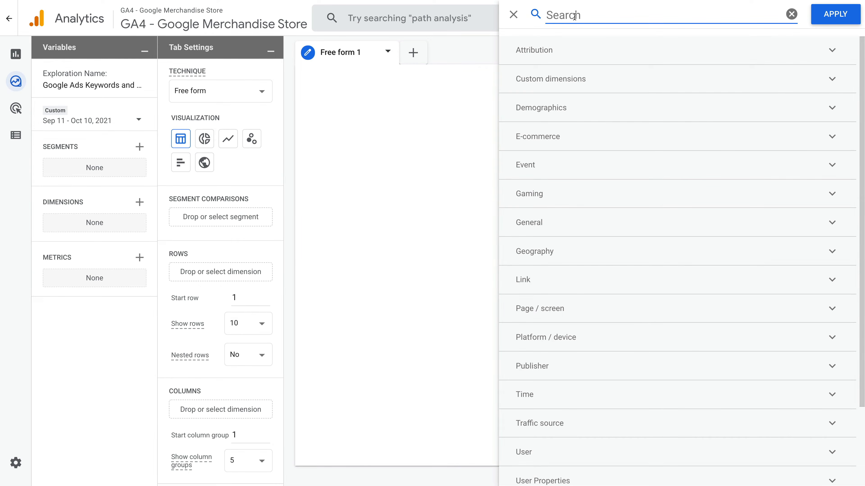
text(keyword)
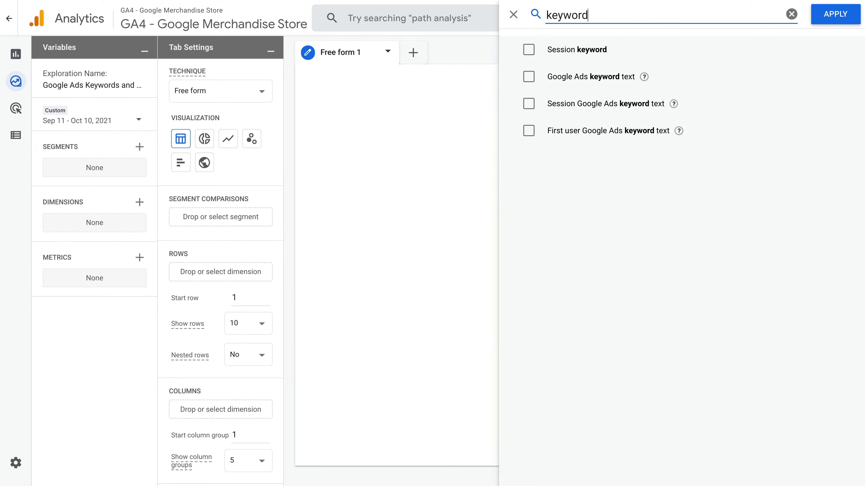
click(528, 79)
double_click(571, 17)
text(query)
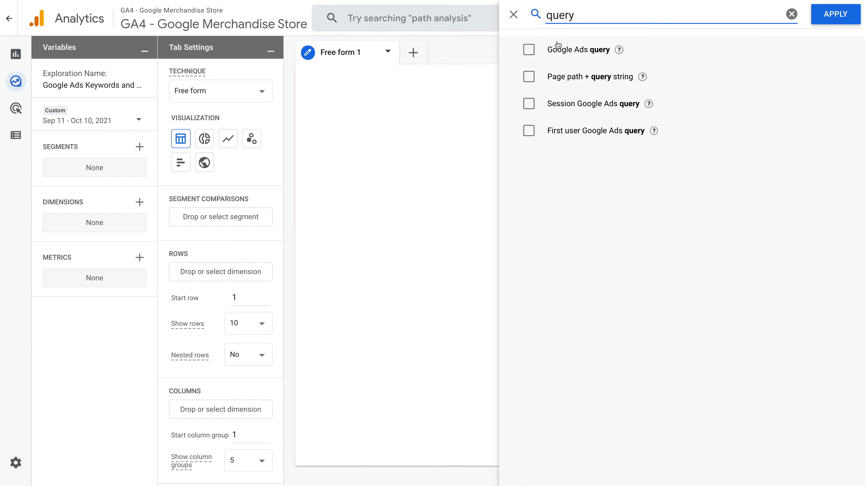
click(528, 50)
double_click(565, 15)
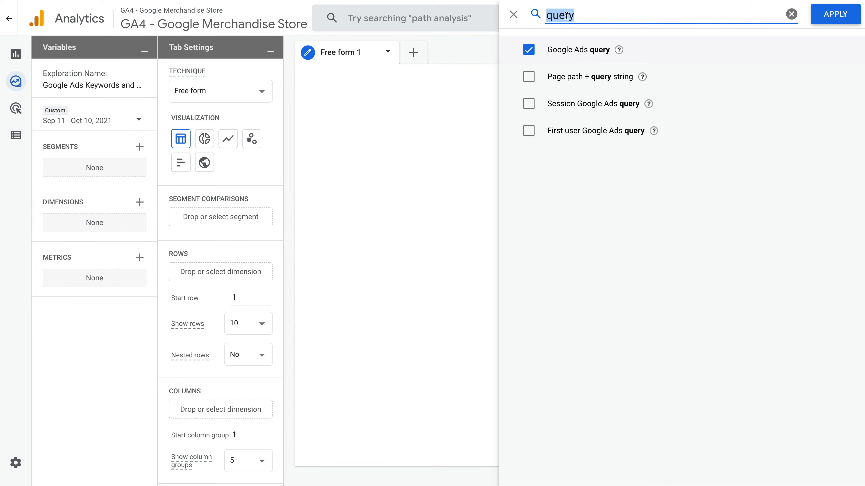
text(google ads)
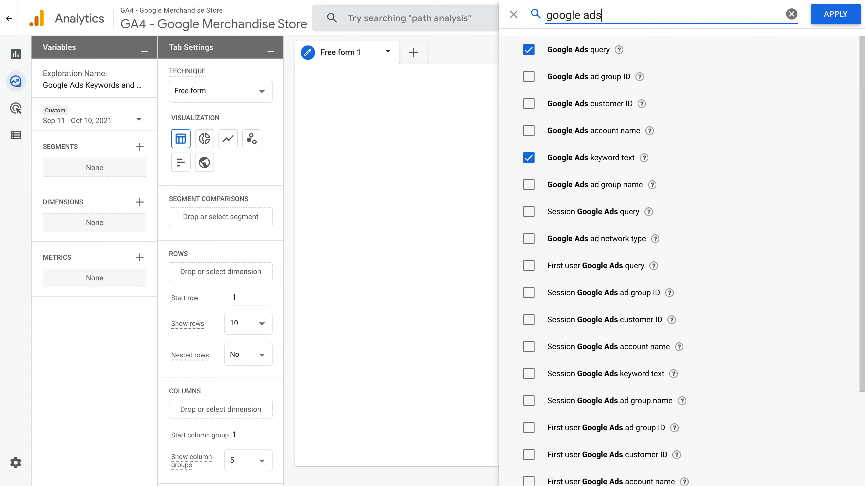
scroll(590, 92, down, 3)
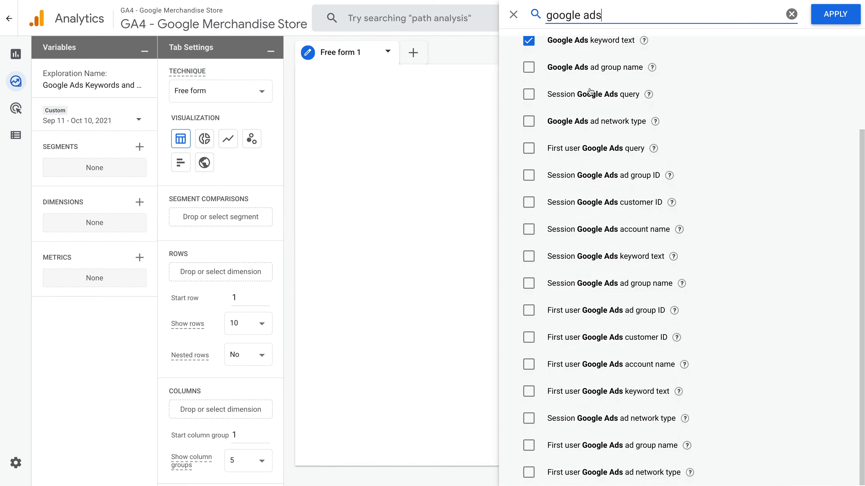
scroll(590, 92, up, 3)
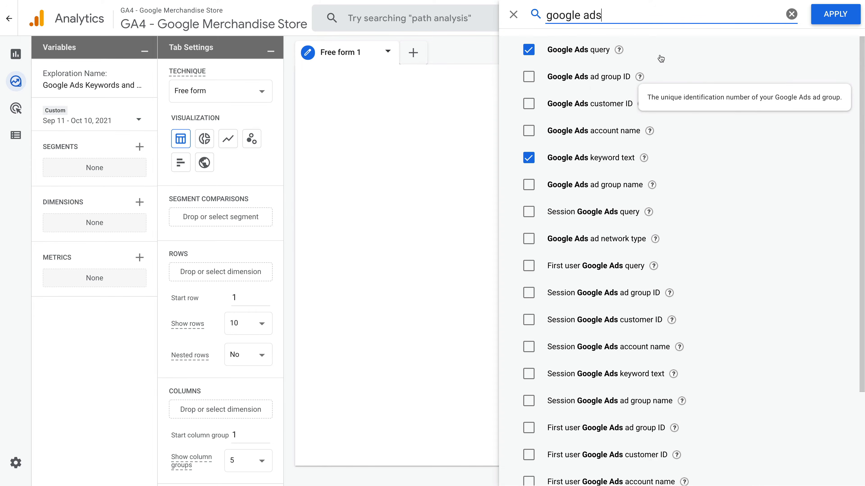
click(828, 18)
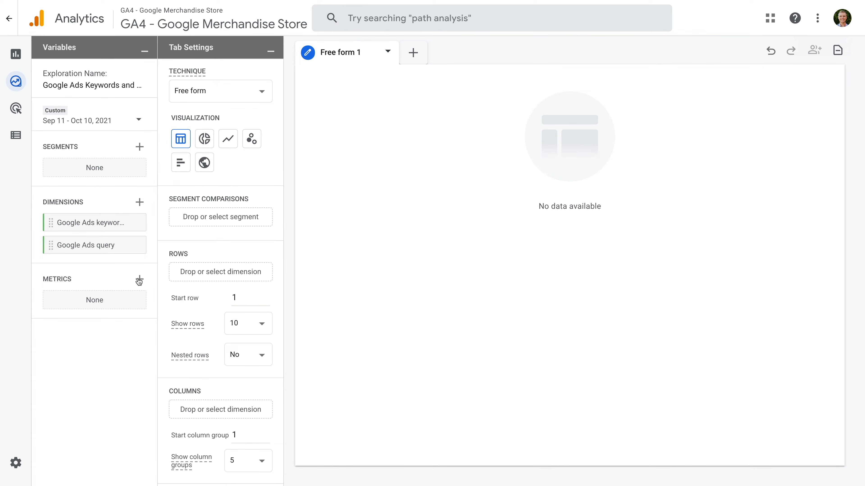
Add the Sessions and Conversions metrics to the exploration's variables.
click(138, 279)
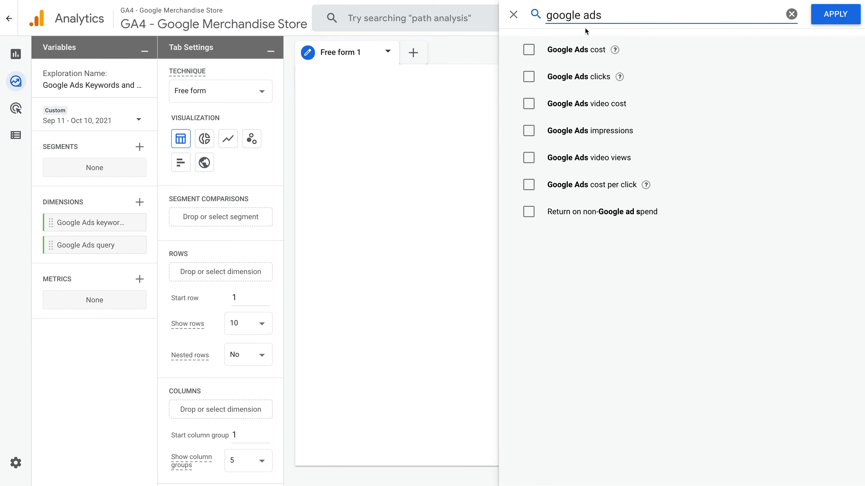
drag(602, 15, 546, 16)
text(sessions)
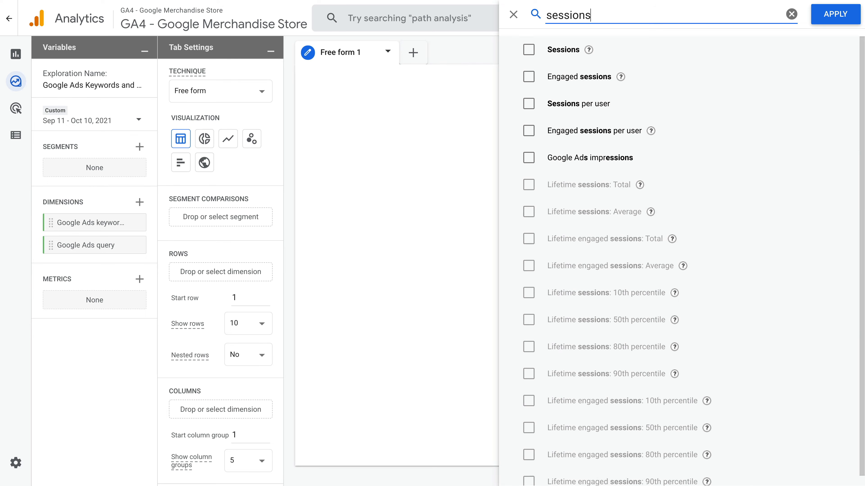
click(528, 52)
double_click(575, 16)
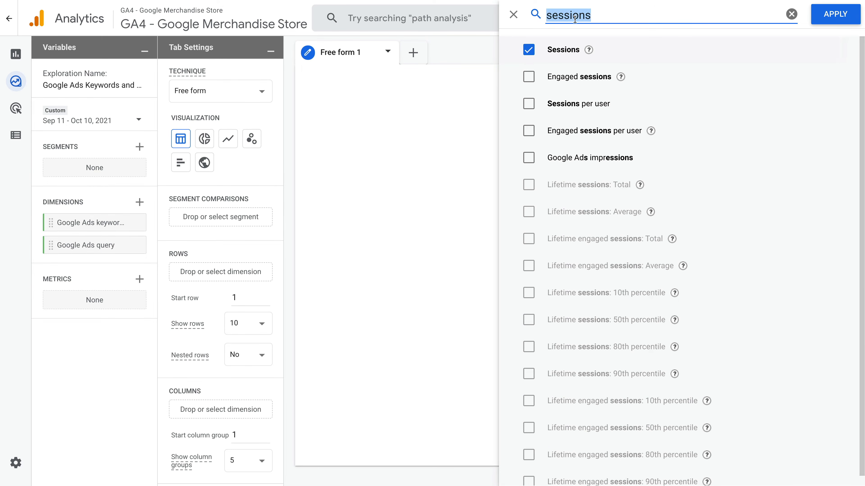
text(conversions)
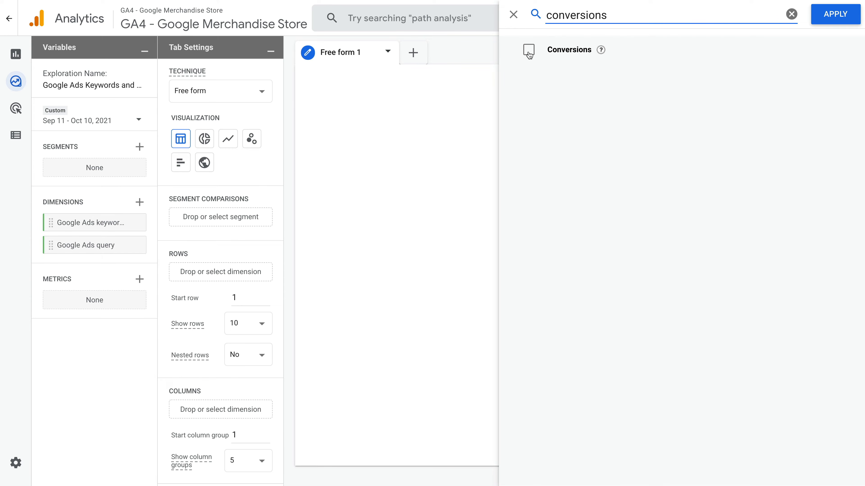
click(528, 50)
click(820, 20)
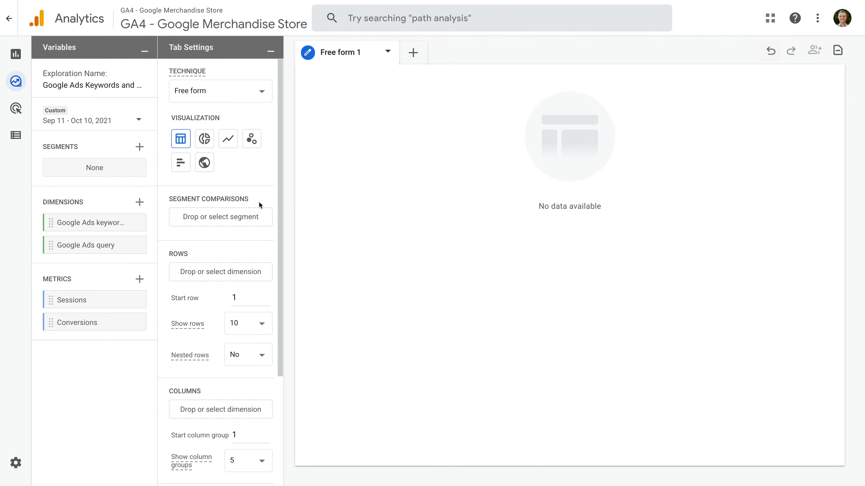
Set Google Ads keyword text and Google Ads query as the table's rows, with Sessions and Conversions as its values.
drag(90, 223, 230, 267)
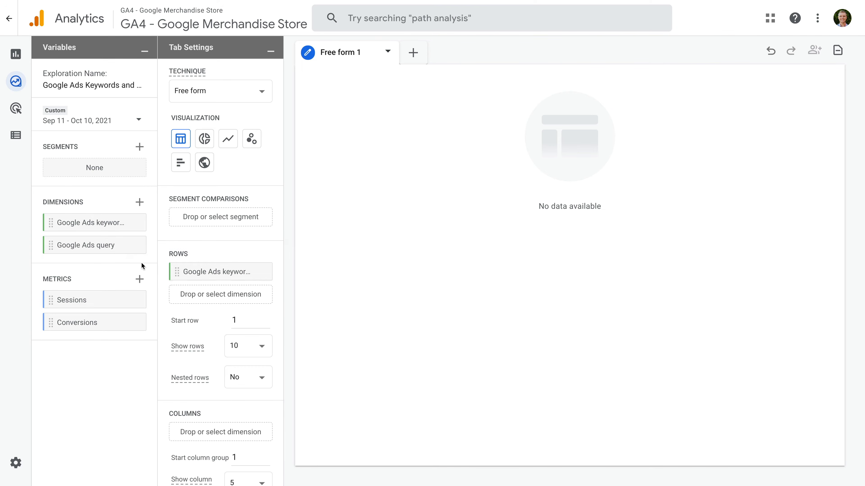
drag(91, 249, 218, 298)
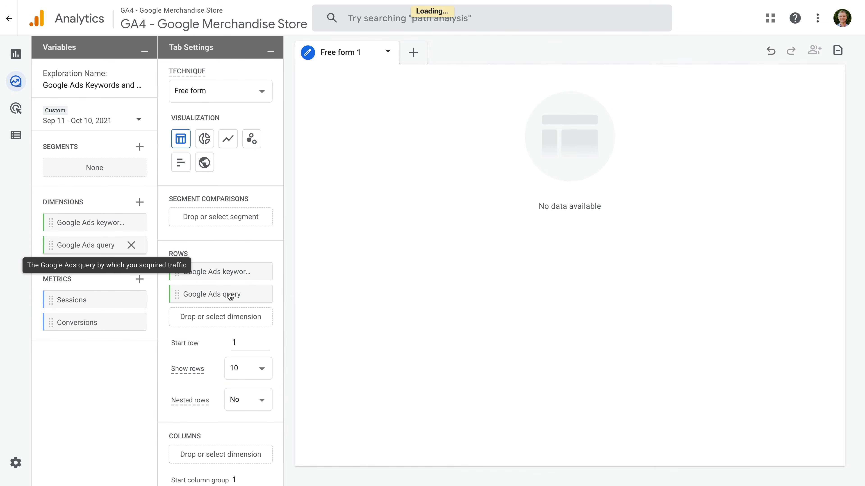
scroll(217, 299, down, 5)
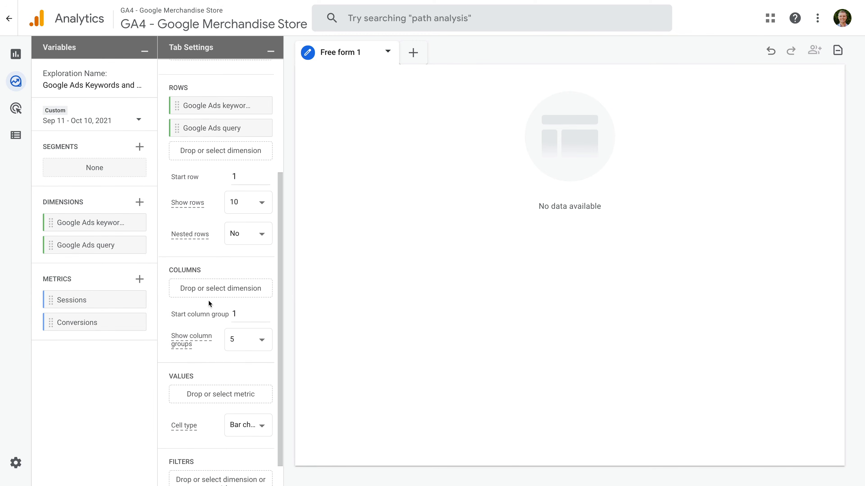
drag(86, 303, 210, 357)
drag(86, 315, 190, 387)
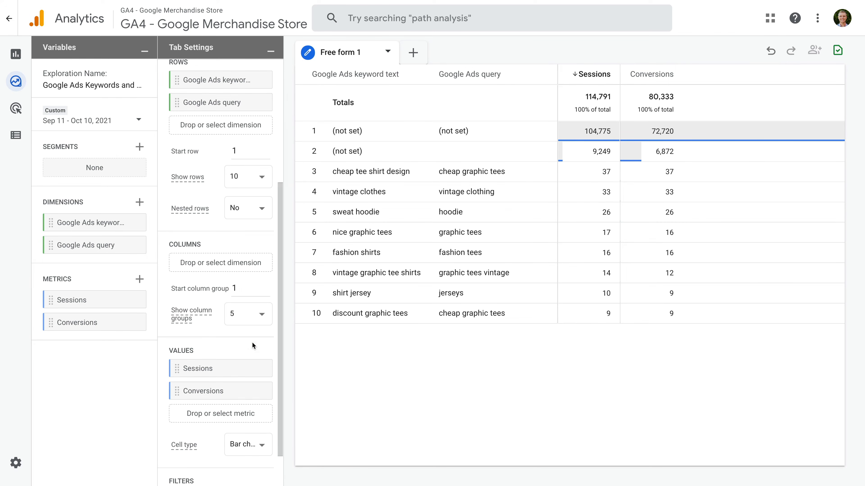
Filter the table to rows whose Google Ads keyword text does not exactly match "(not set)".
scroll(250, 342, down, 1)
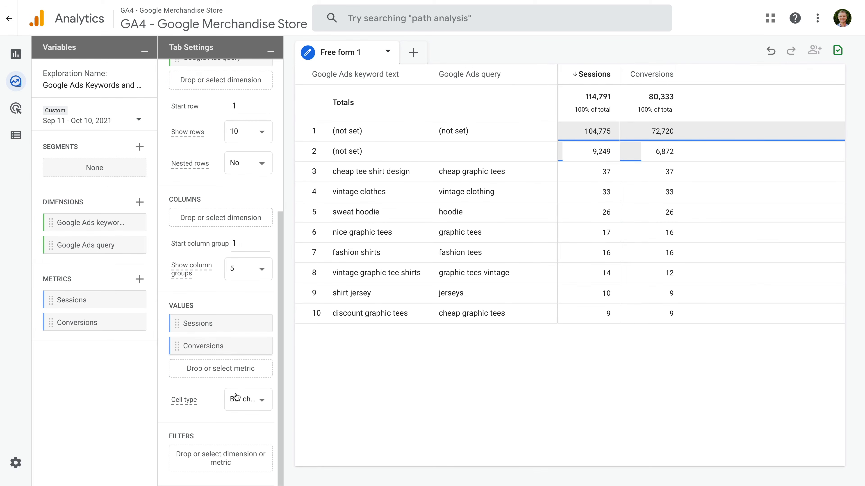
click(194, 460)
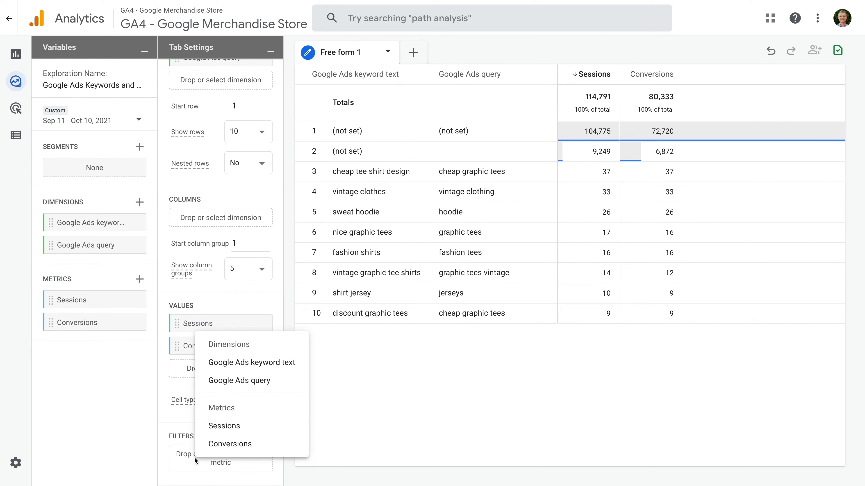
click(282, 364)
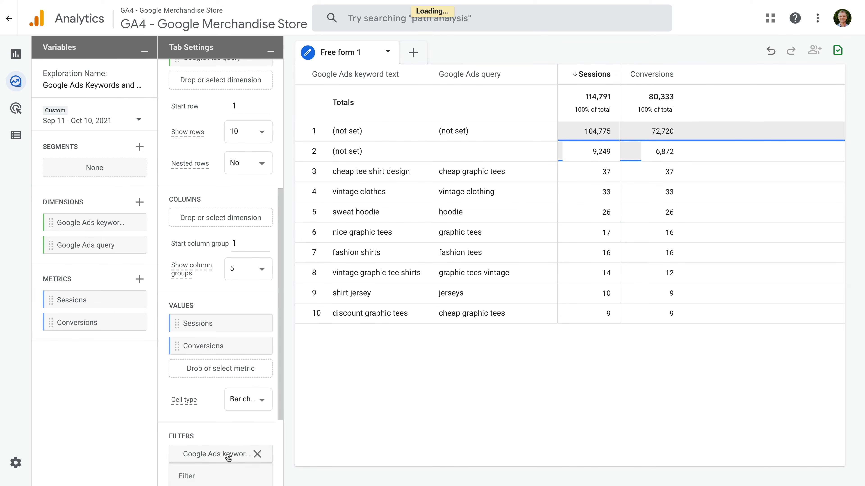
click(230, 391)
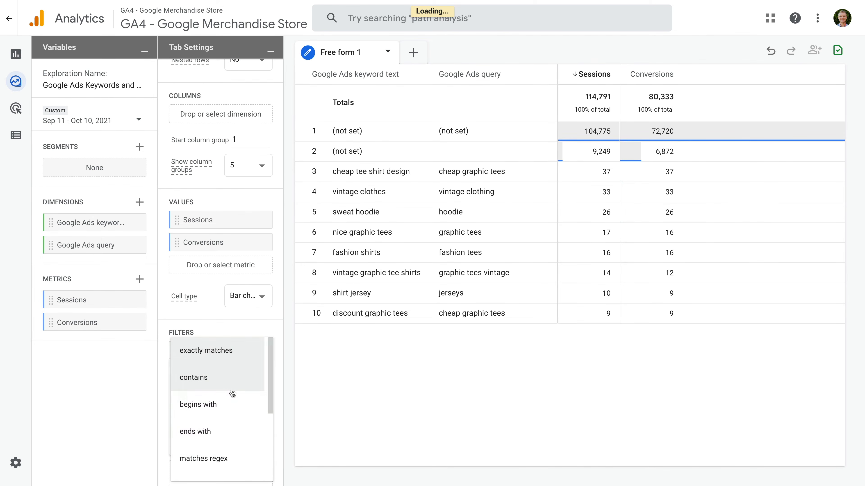
scroll(232, 409, down, 3)
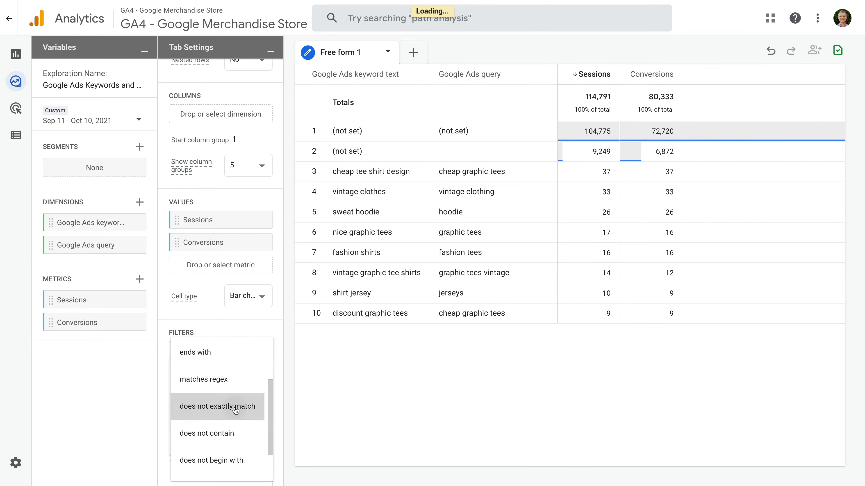
click(233, 409)
click(205, 417)
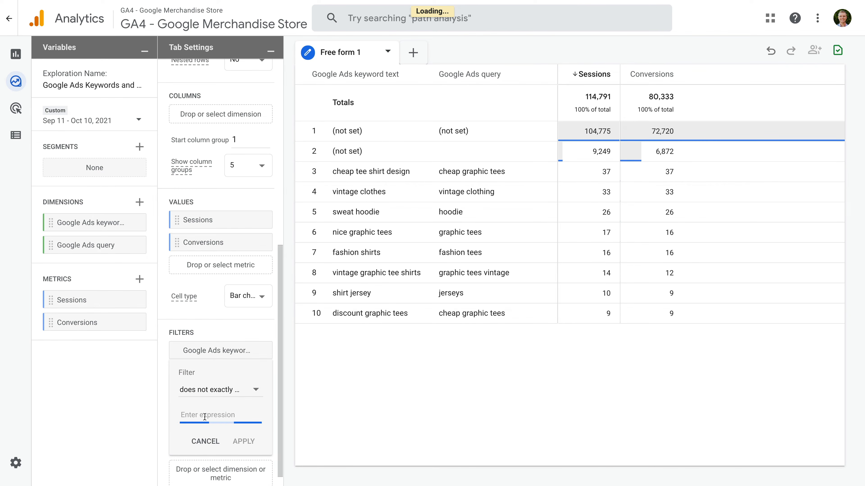
text(()
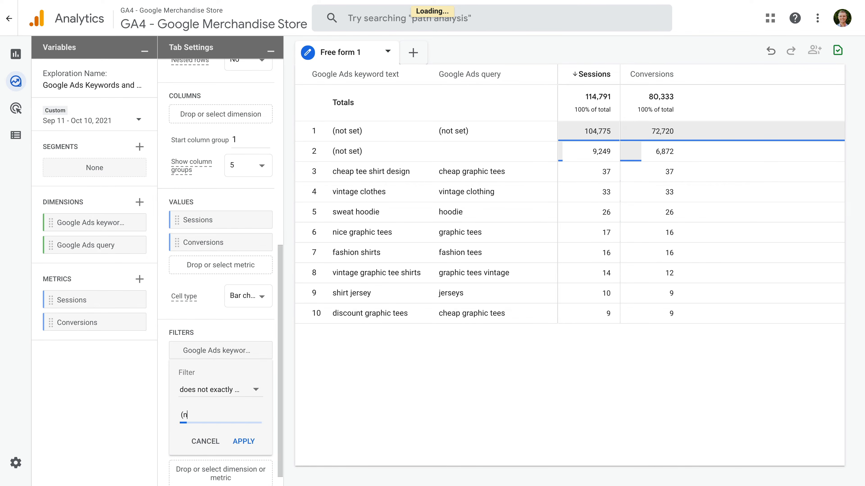
text(not set)
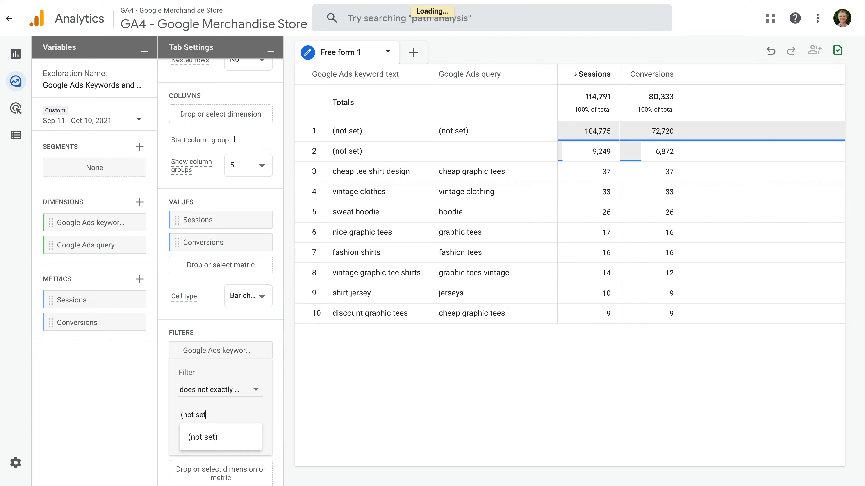
click(207, 432)
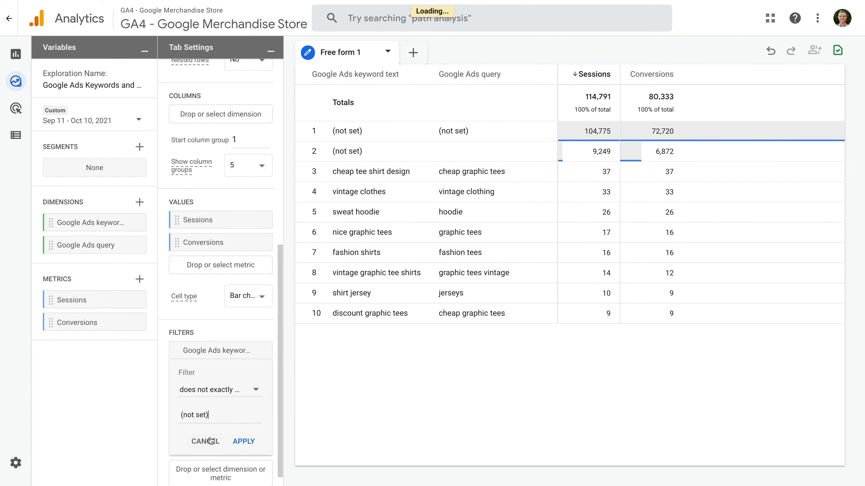
click(247, 440)
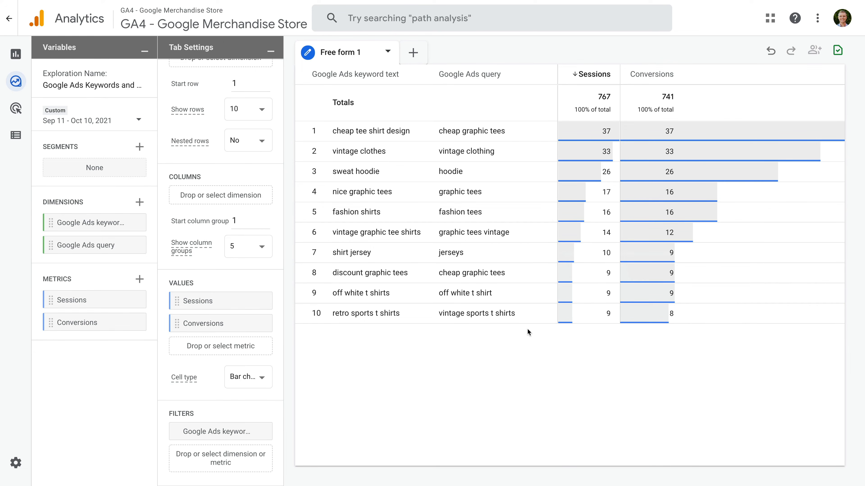
Open the Advertising snapshot and examine its channel, conversion path and attribution model cards, including Paid Search conversions.
click(18, 109)
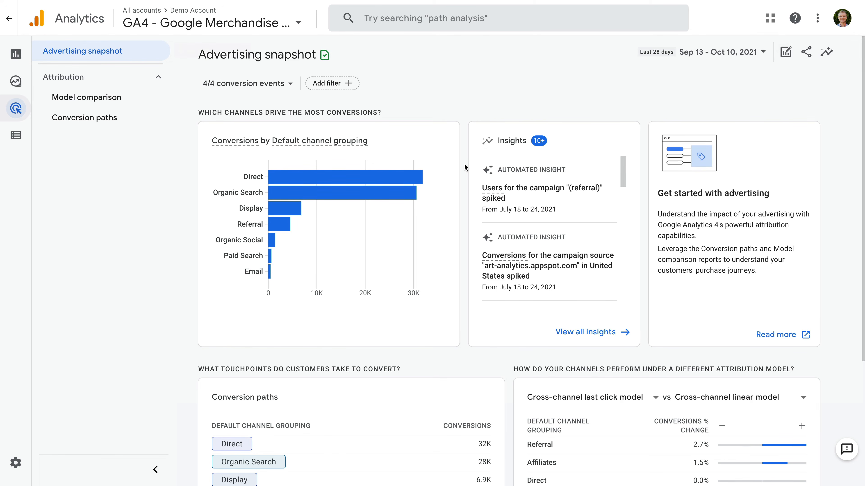
scroll(465, 167, down, 1)
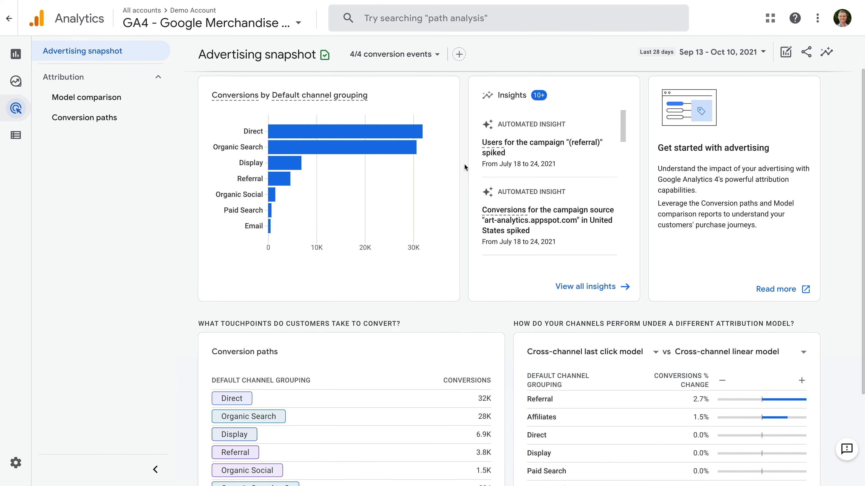
scroll(464, 166, down, 1)
scroll(465, 167, up, 1)
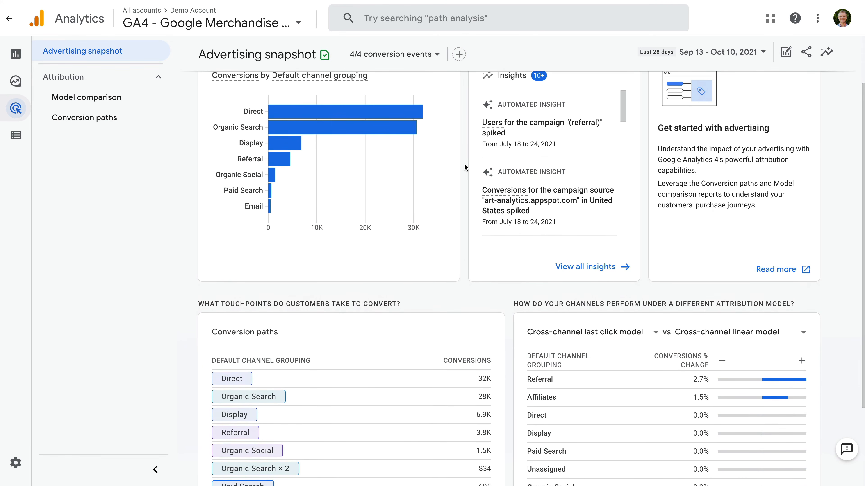
mouse_move(288, 204)
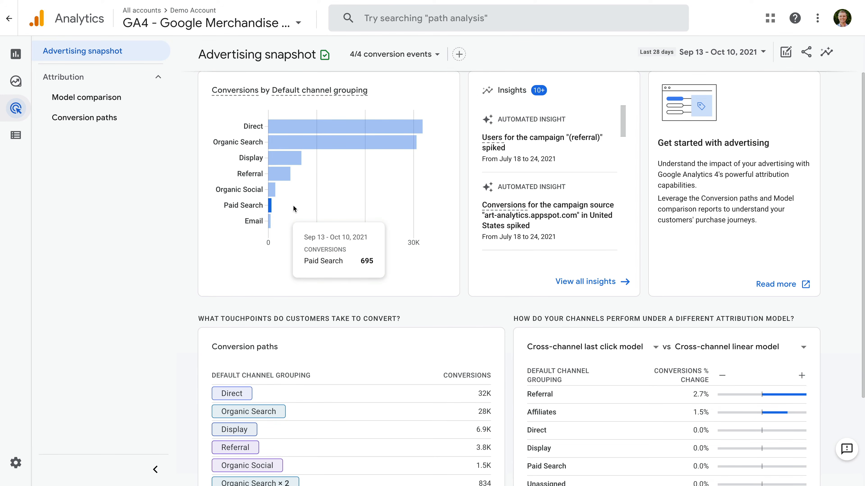
Open the Model comparison report and set the second attribution model to cross-channel Time decay, against cross-channel last click.
mouse_move(275, 161)
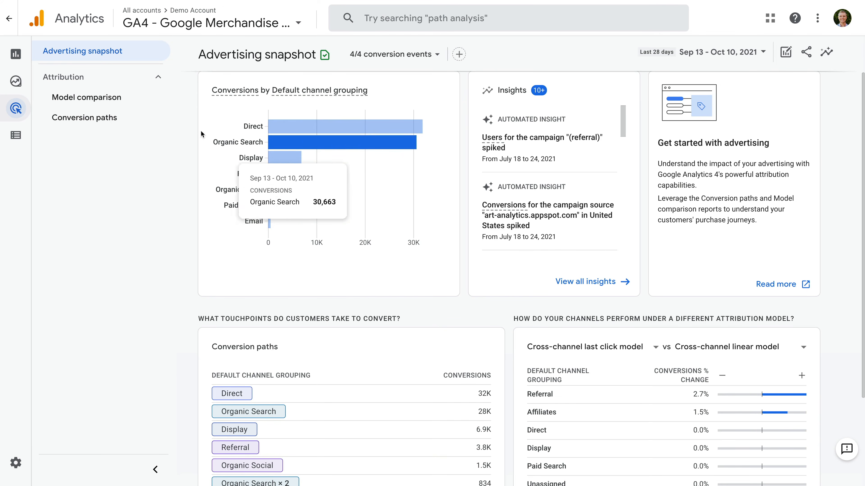
click(108, 103)
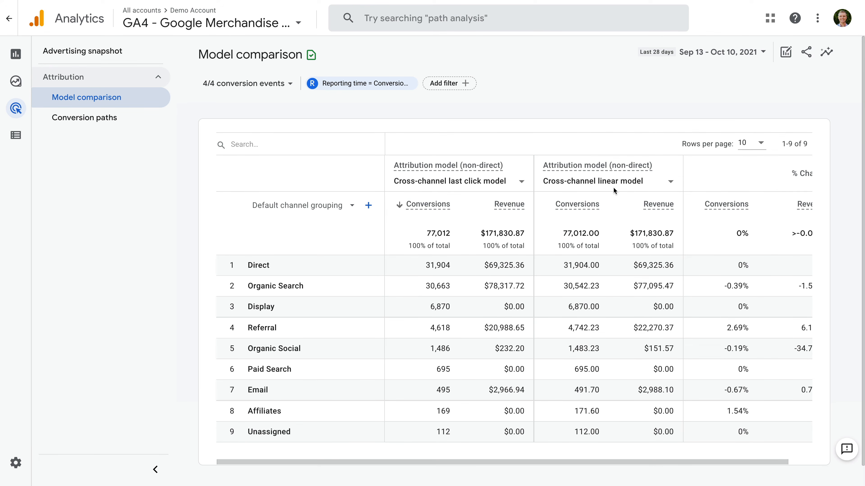
click(647, 183)
scroll(636, 237, down, 2)
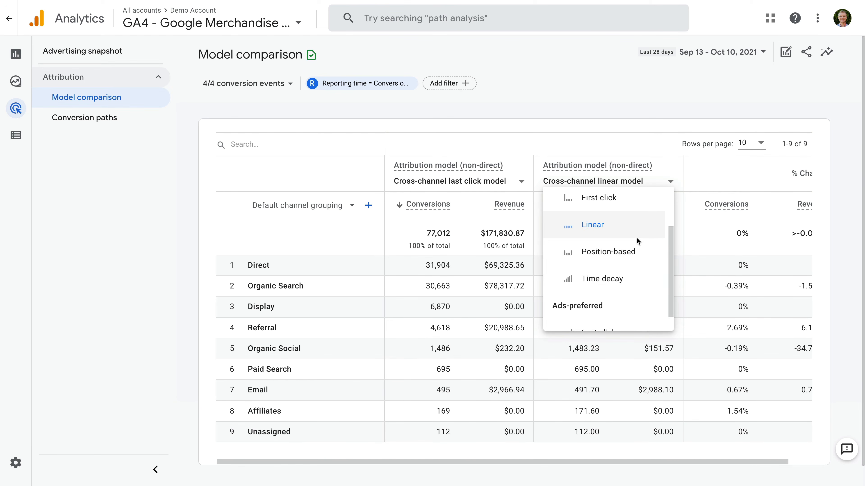
click(612, 285)
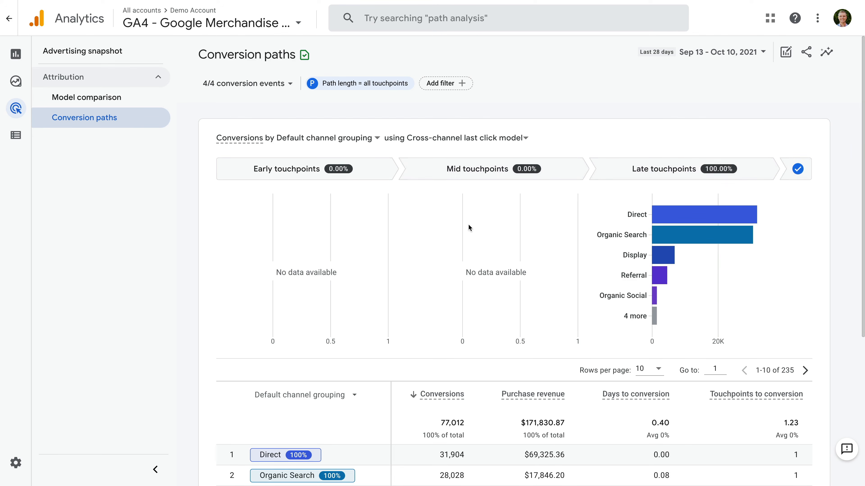
Set the attribution model of the Conversion paths report to cross-channel Time decay.
click(465, 145)
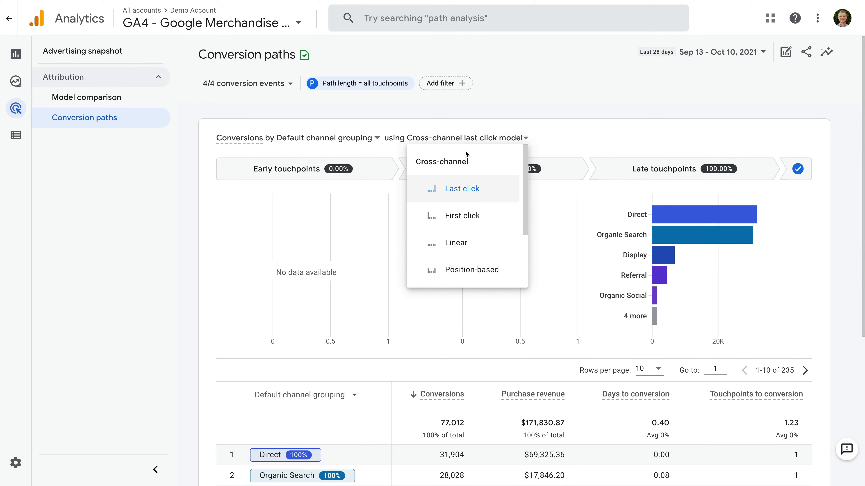
scroll(484, 206, down, 3)
click(478, 231)
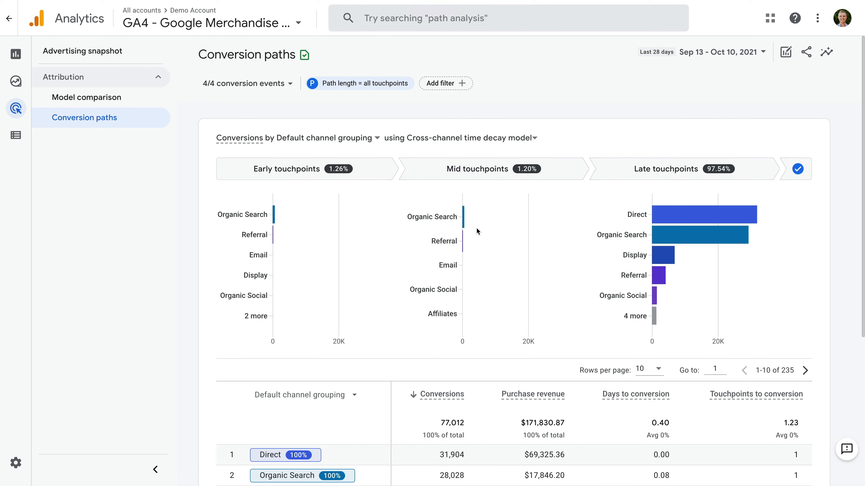
Examine the conversion paths table, including the Display and Paid Search rows, and page forward through further channel paths.
scroll(476, 231, down, 6)
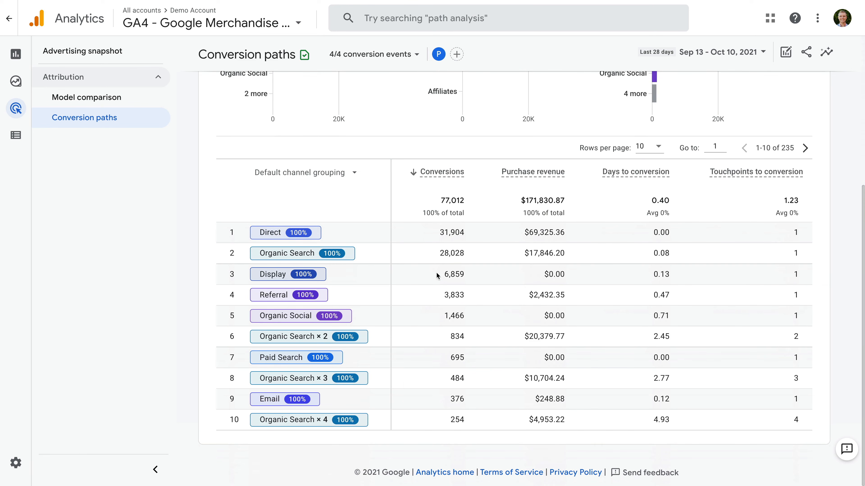
drag(443, 274, 465, 275)
drag(260, 358, 310, 359)
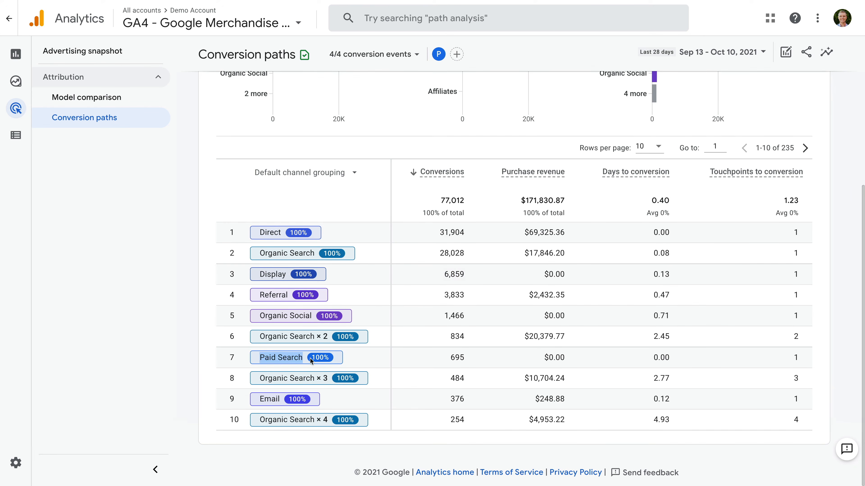
click(364, 359)
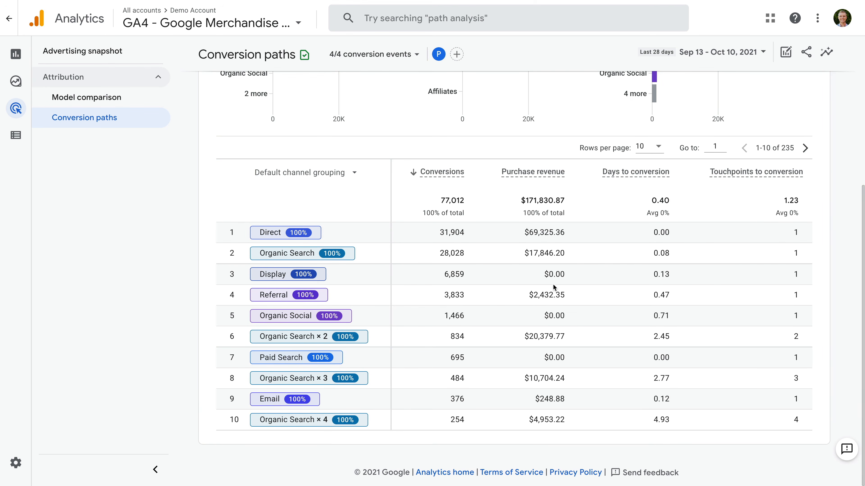
click(804, 148)
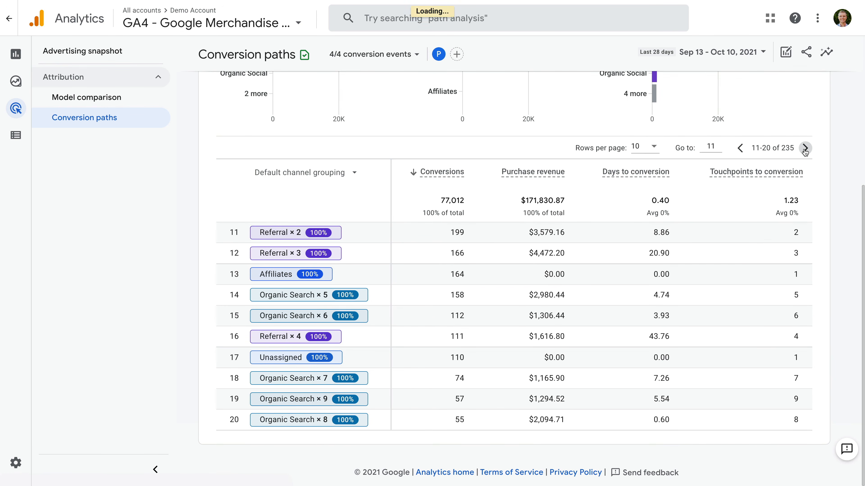
click(804, 148)
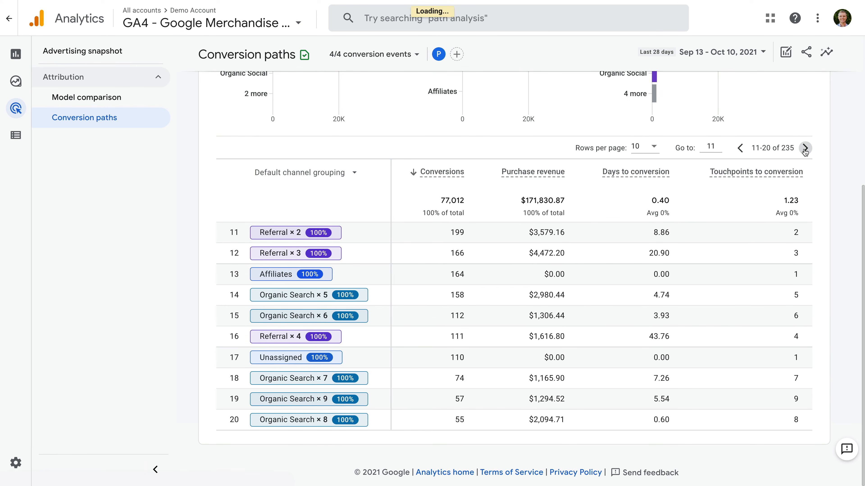